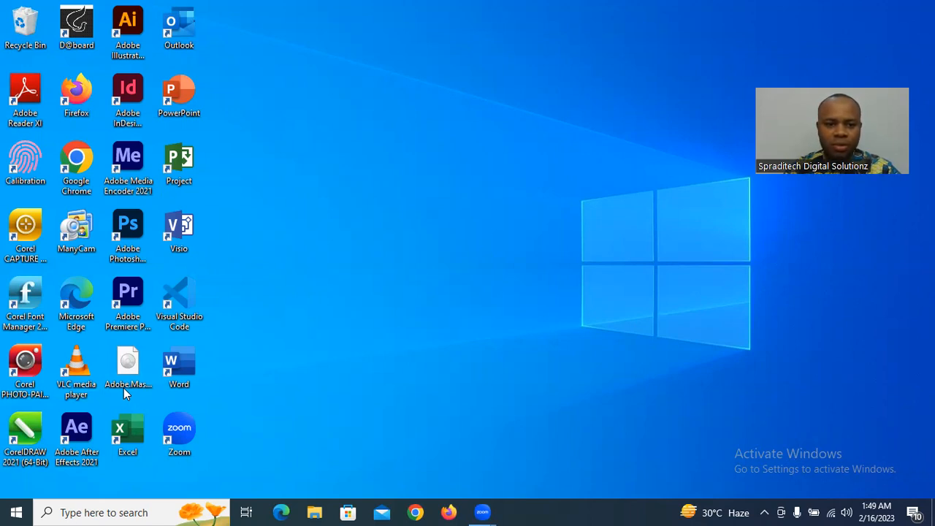
Open Excel and create a blank workbook
double_click(123, 435)
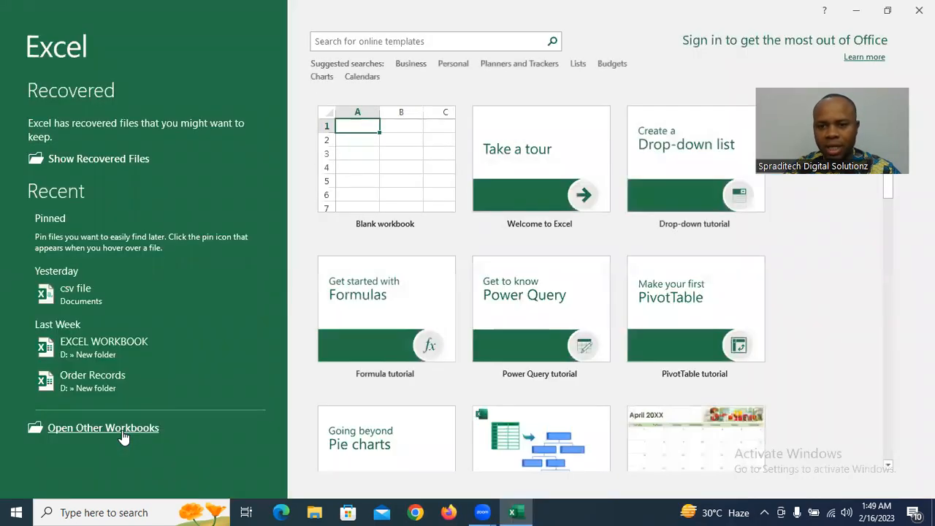
click(365, 180)
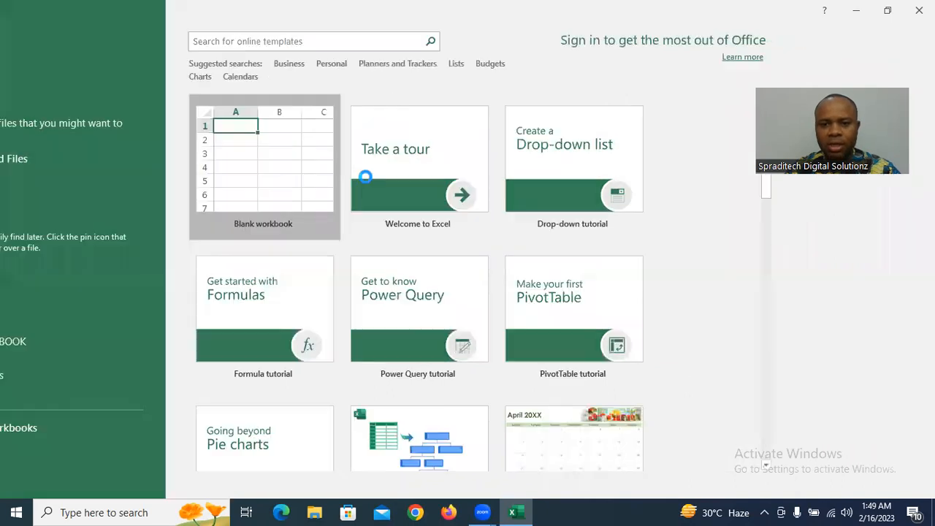
Enter the column headers S/N in cell A3 and COURSES in cell B3
click(236, 187)
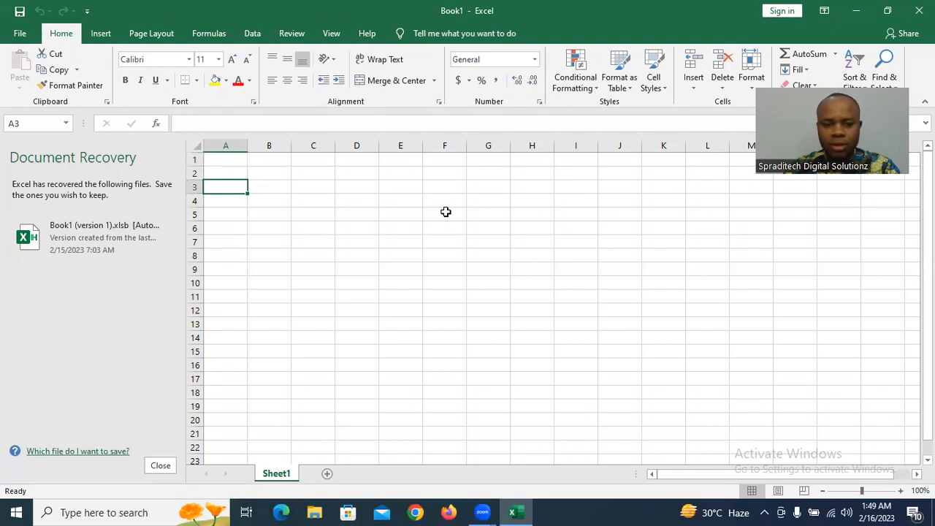
text(S/)
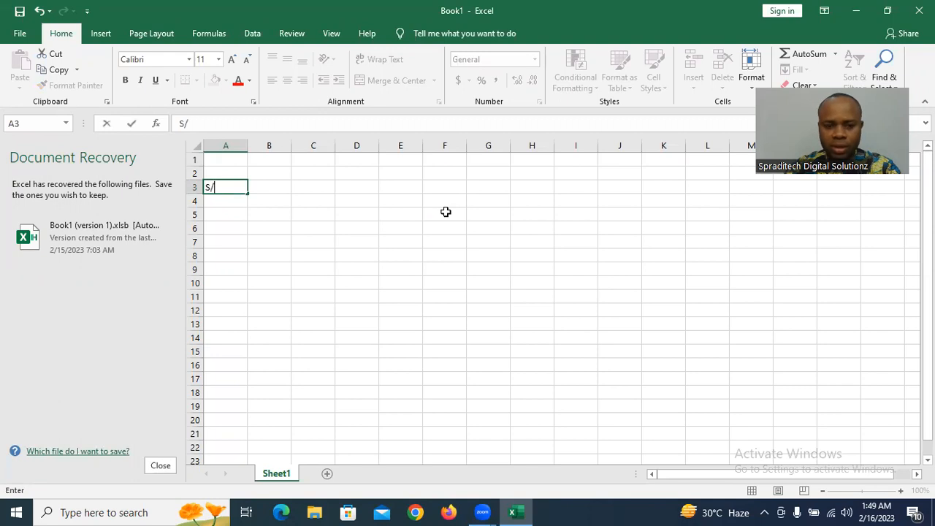
text(N)
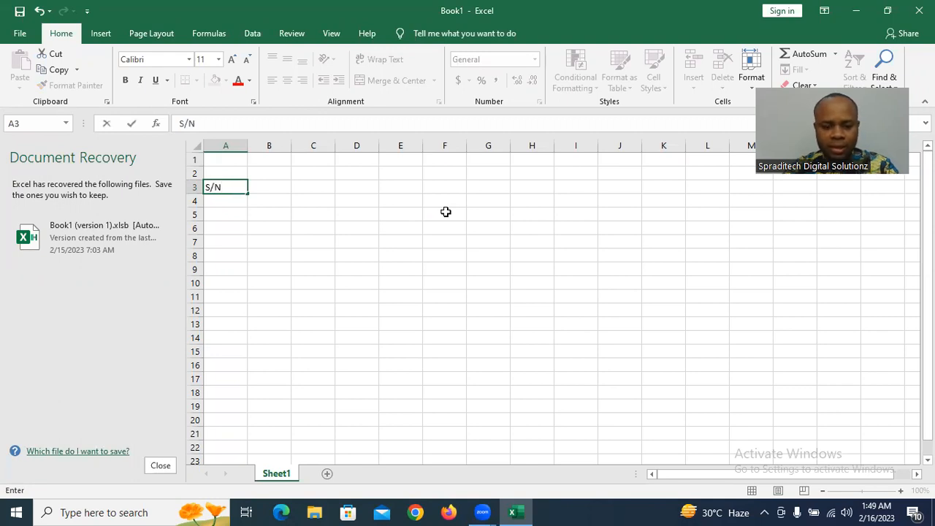
key(Tab)
text(Cour)
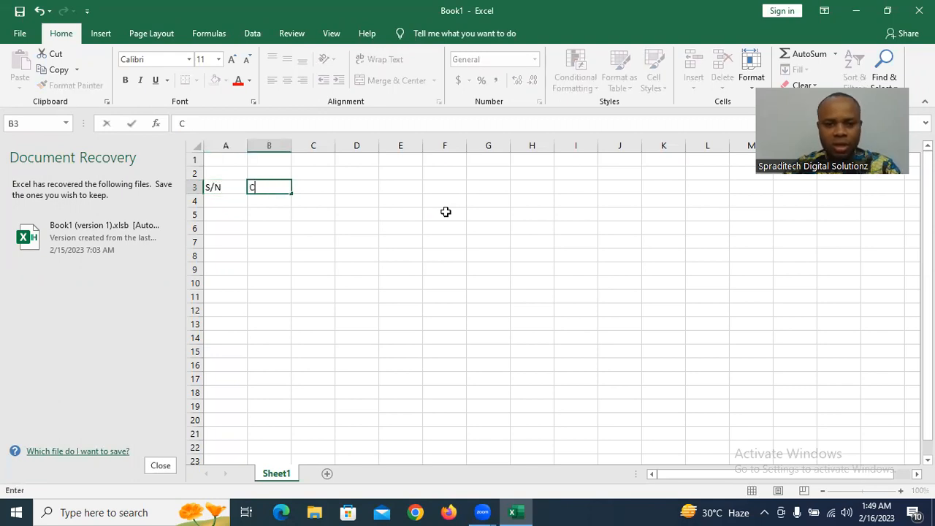
key(BackSpace)
key(BackSpace)
key(BackSpace)
text(OUR)
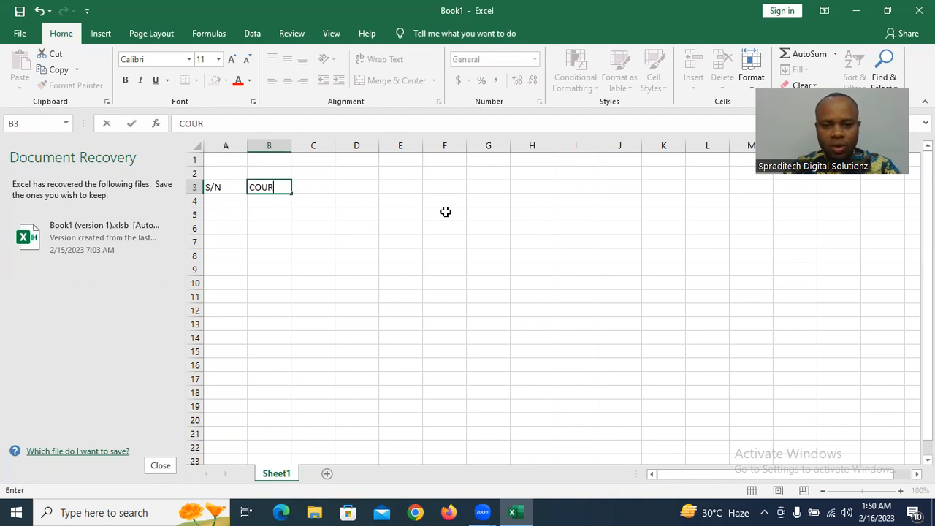
text(SES)
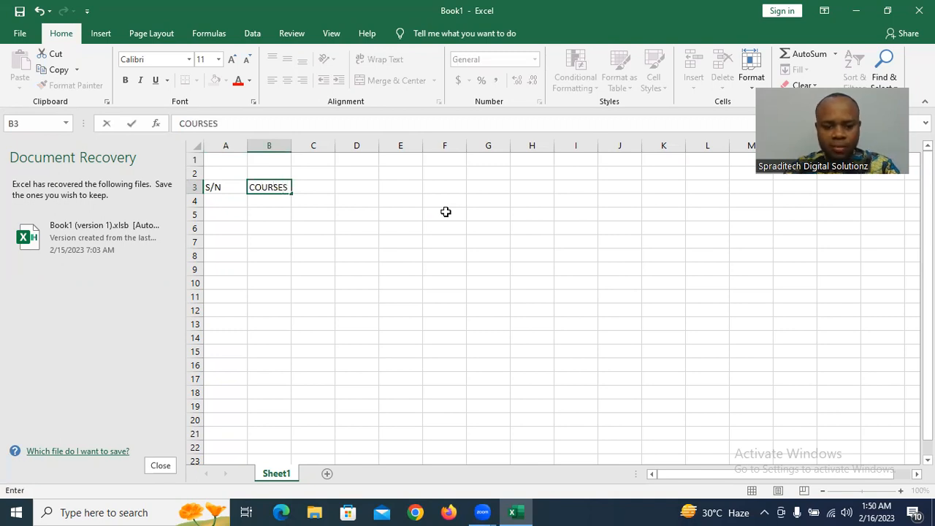
key(Tab)
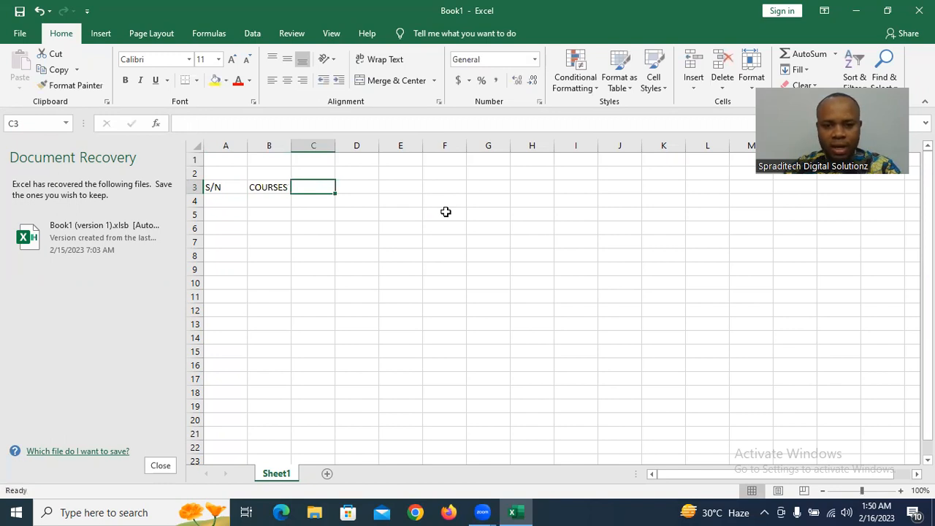
Enter the header DURATION in cell C3 and widen column C to fit the text
text(DURATION)
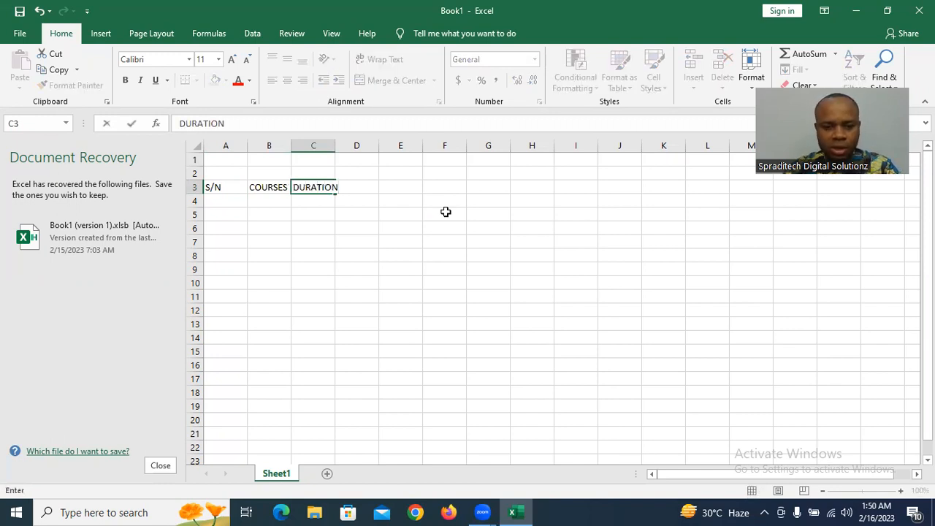
key(Tab)
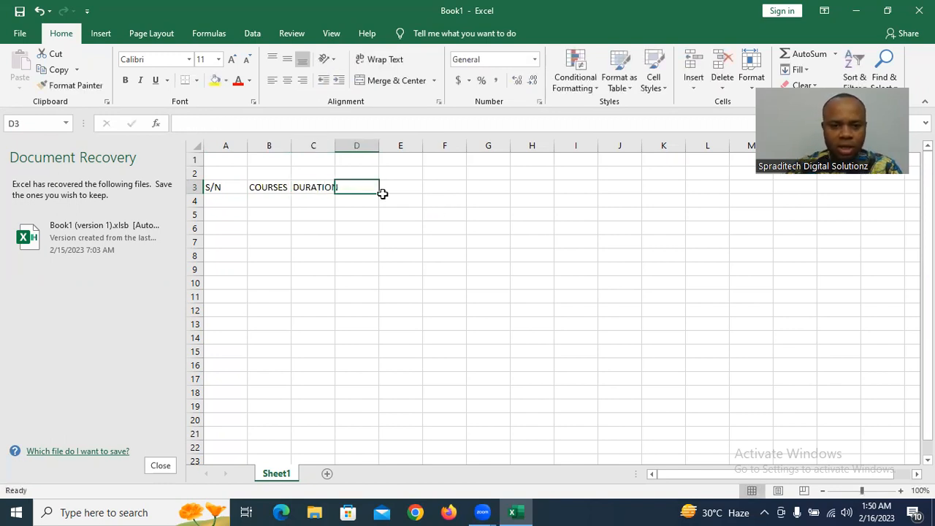
drag(337, 149, 344, 147)
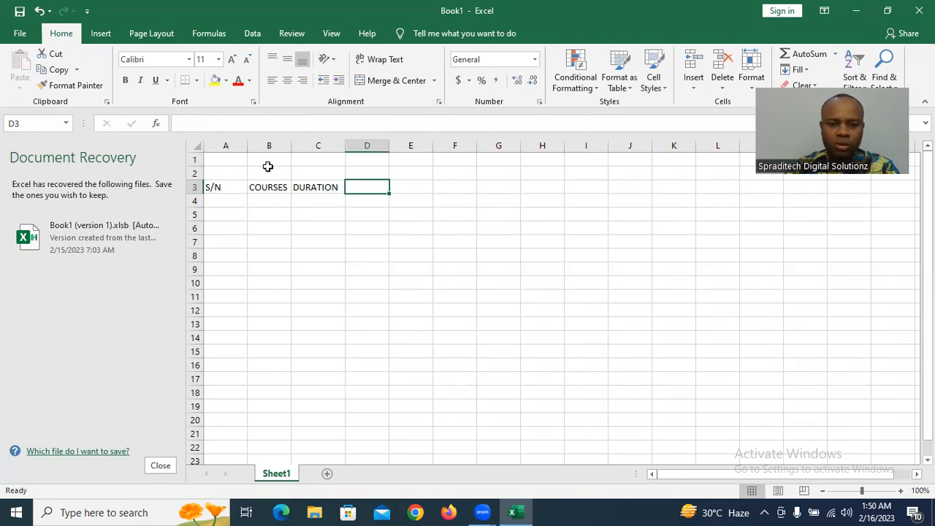
Start a data validation rule for cell B4 that allows values from a List
click(224, 187)
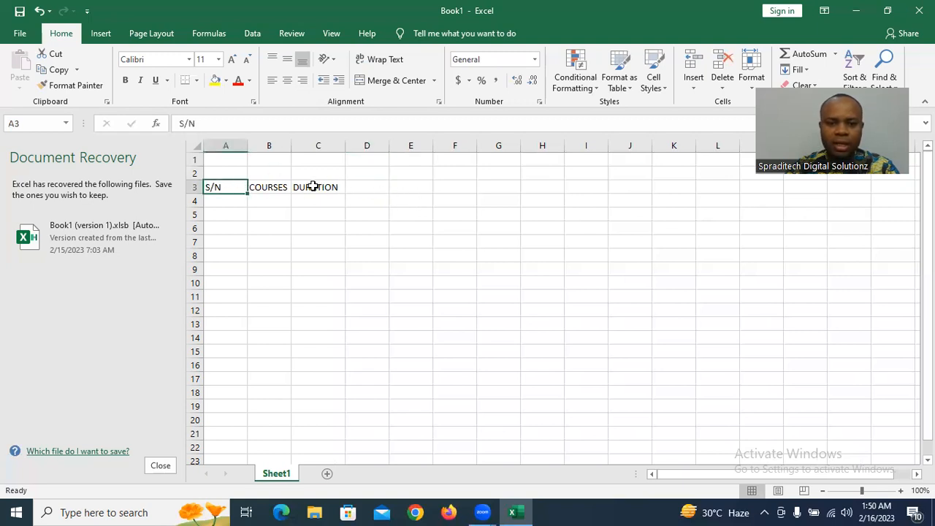
click(241, 203)
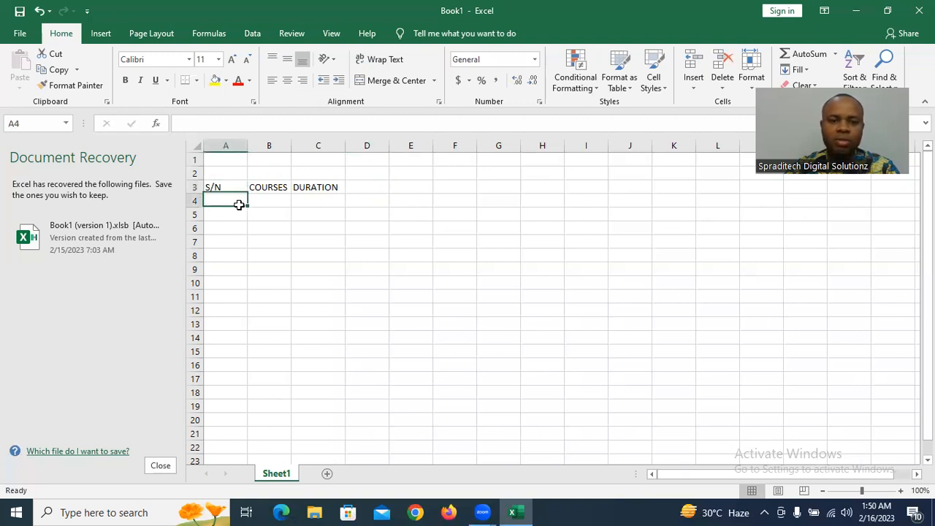
click(284, 199)
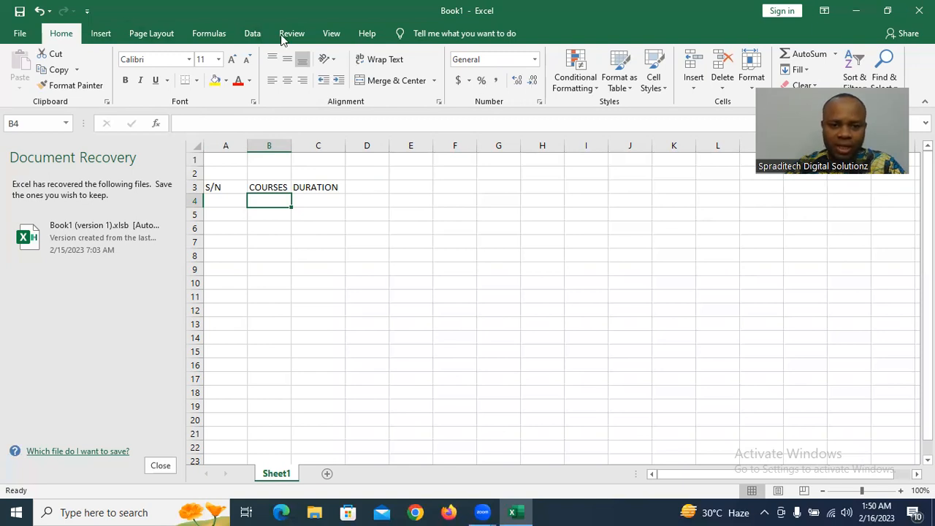
click(251, 34)
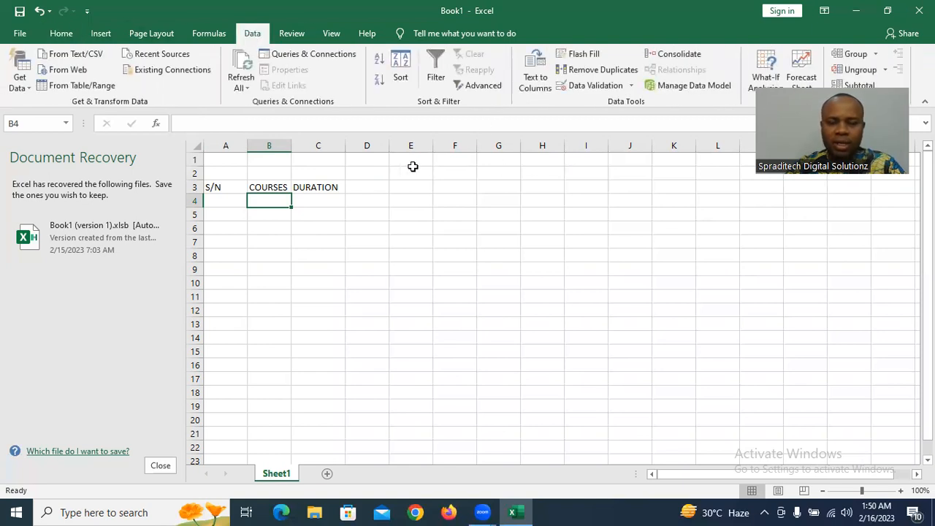
click(608, 89)
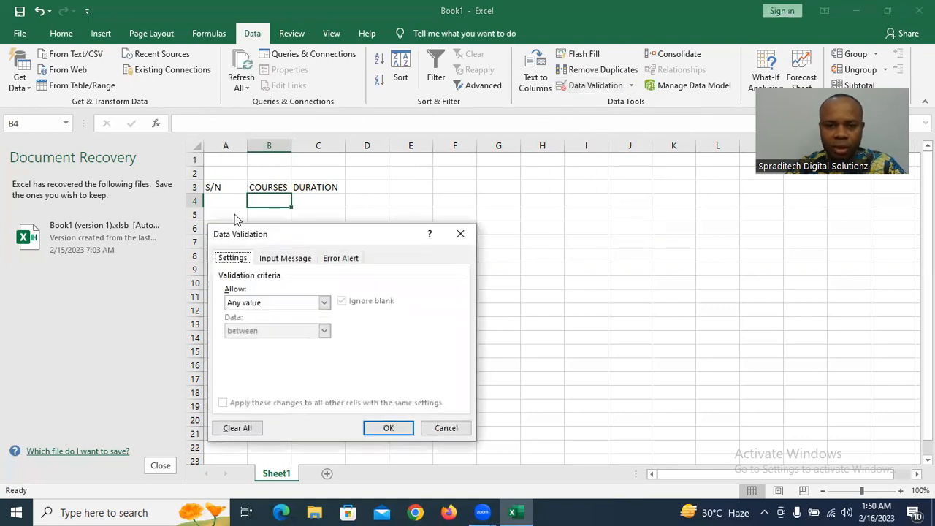
click(302, 305)
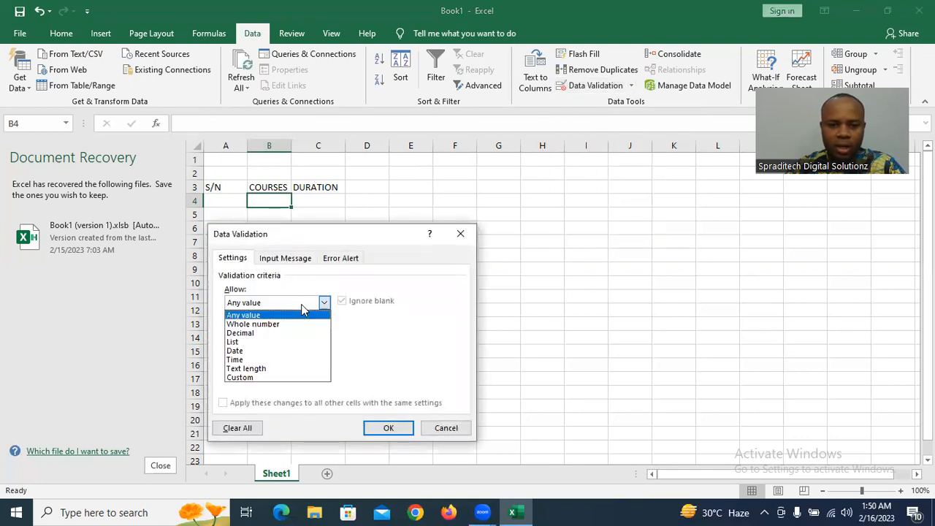
click(291, 342)
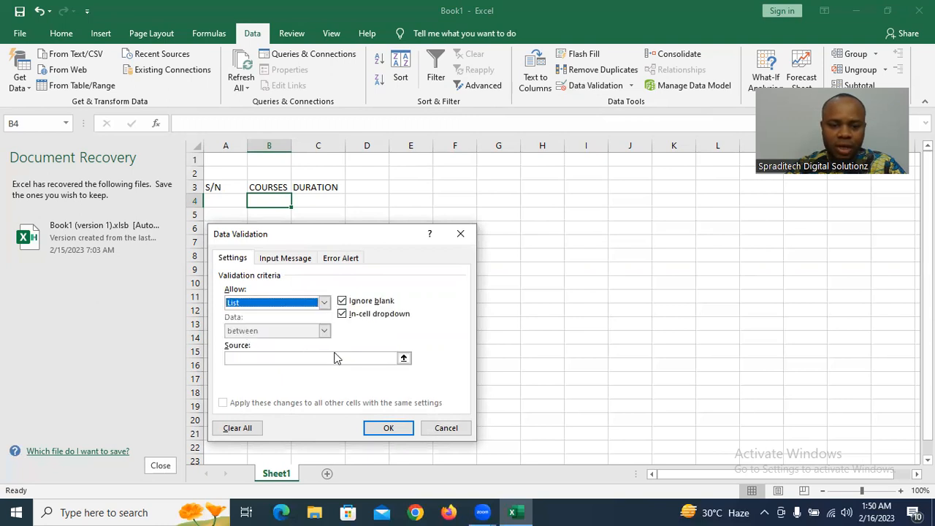
Enter Digital Marketing and Ethical Hacking, separated by a comma, as the first items of the validation list source
click(303, 358)
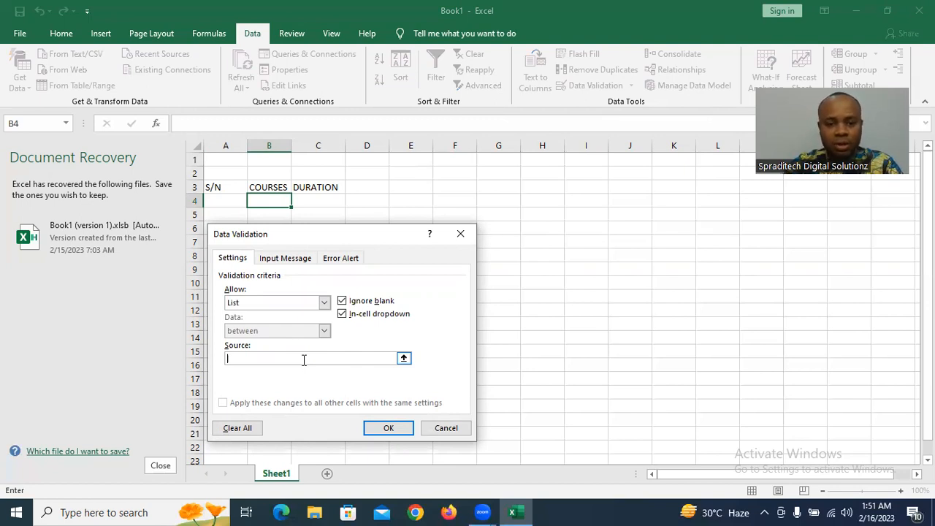
text(gr)
key(BackSpace)
key(BackSpace)
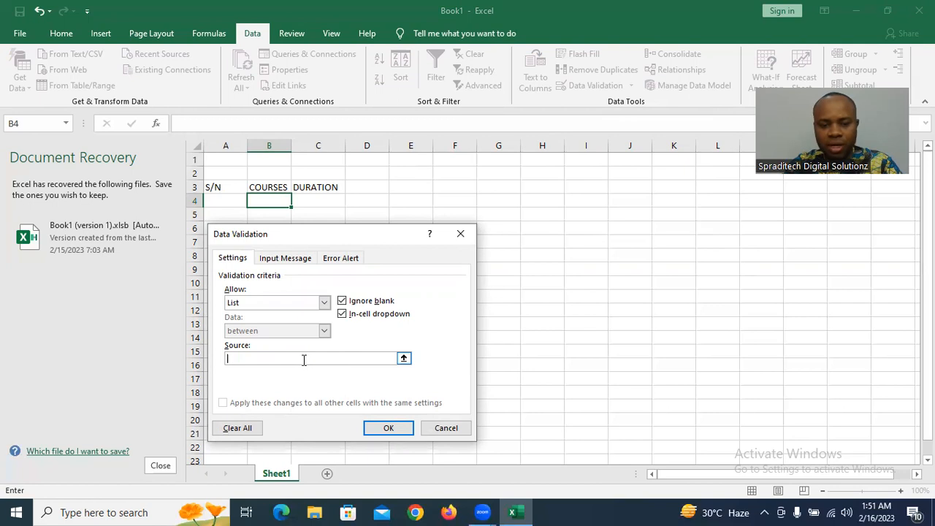
text(D)
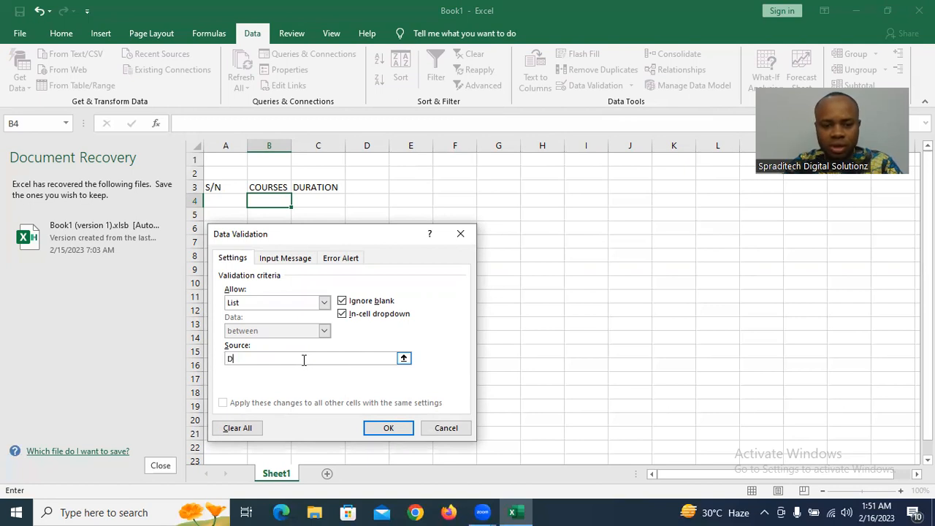
text(igital mark)
key(BackSpace)
key(BackSpace)
key(BackSpace)
key(BackSpace)
text(Marketing,)
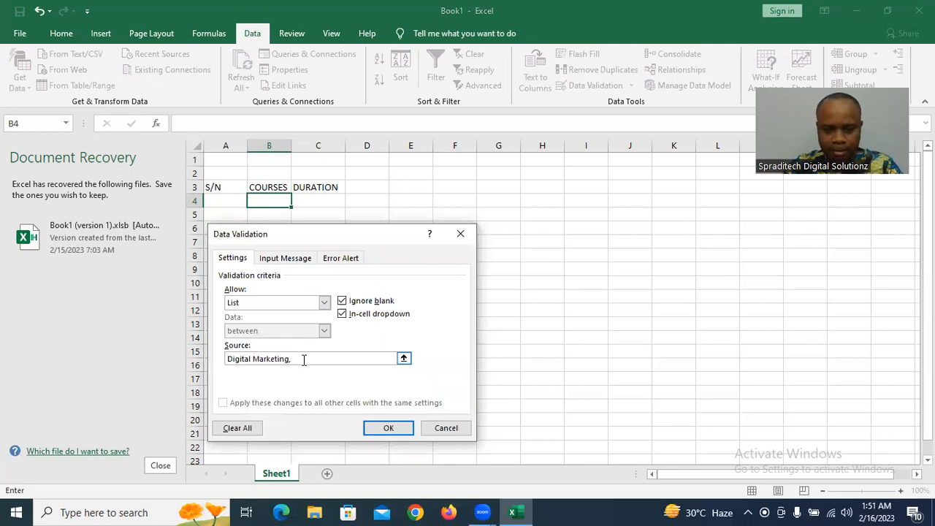
text(E)
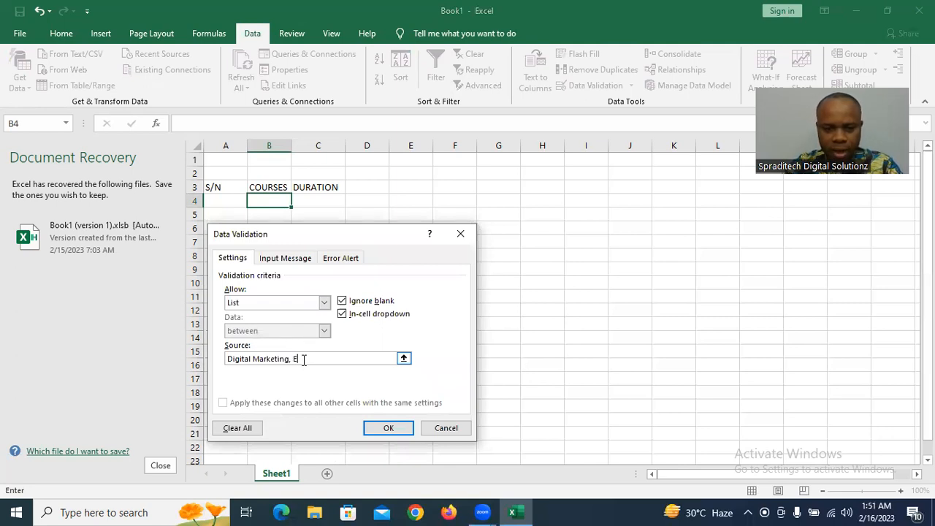
text(thical Hacking)
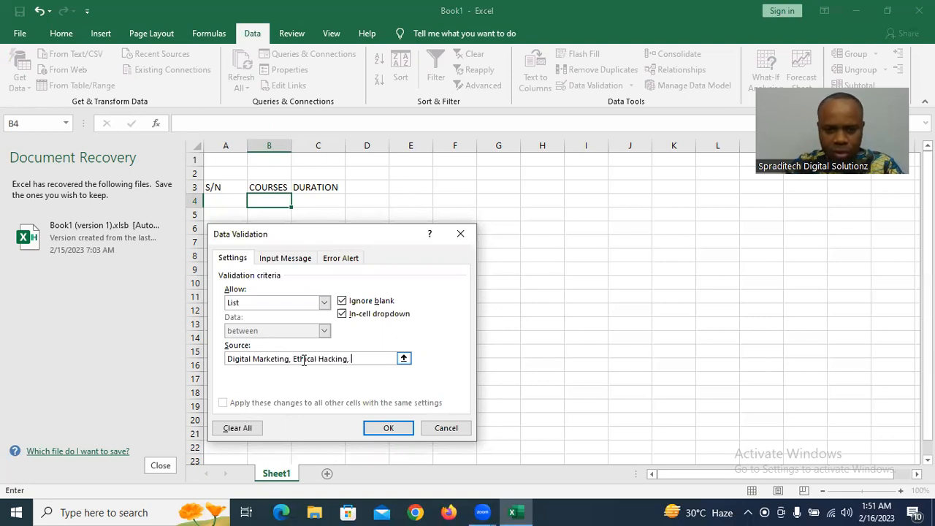
Add Data Analytics, UI/UX Design and Coding & Programming to the comma-separated list source and apply the validation rule
text(, Data )
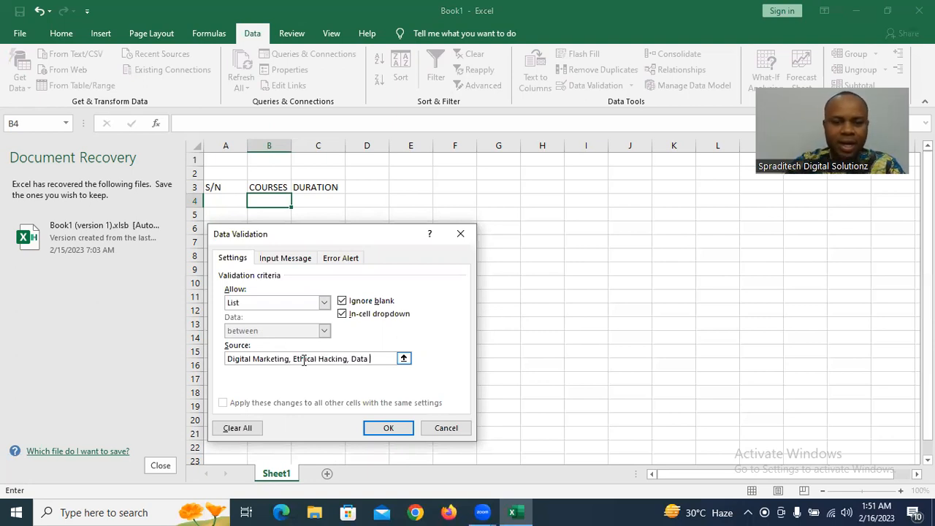
text(Analytics, )
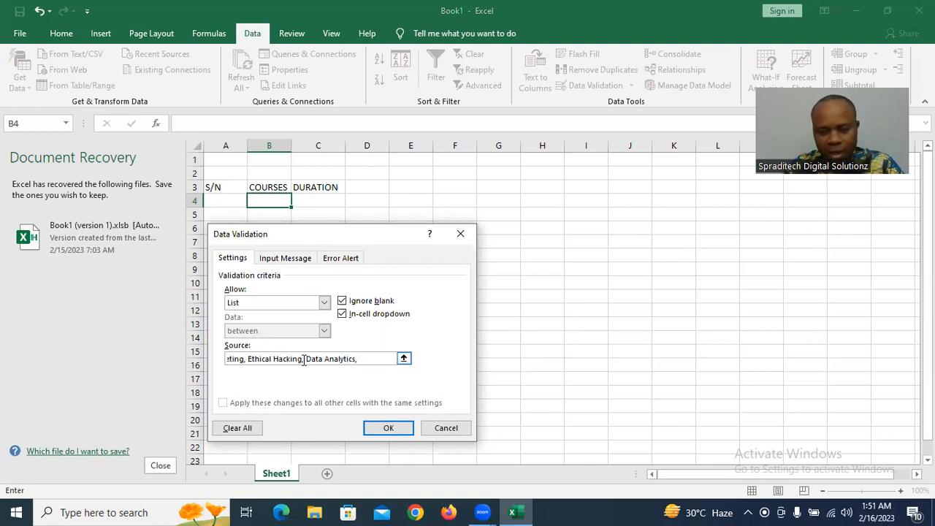
text(UI)
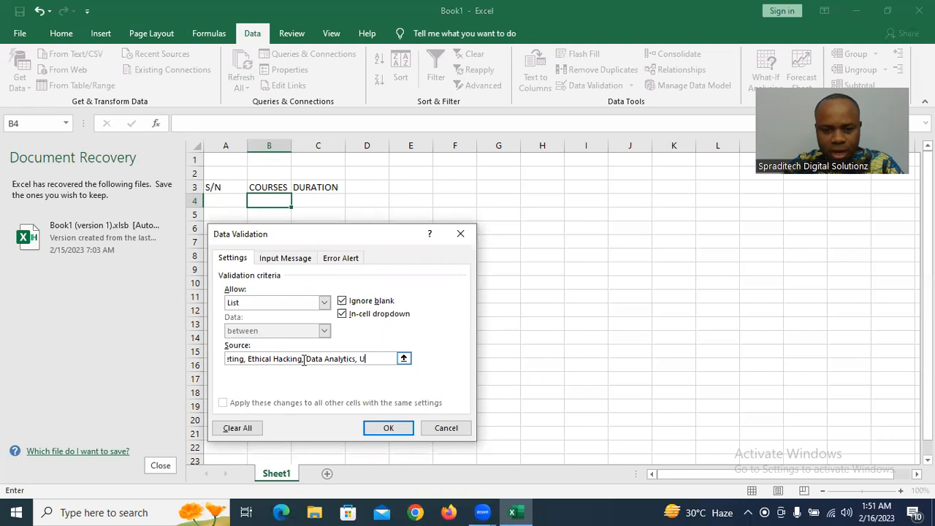
text(/U)
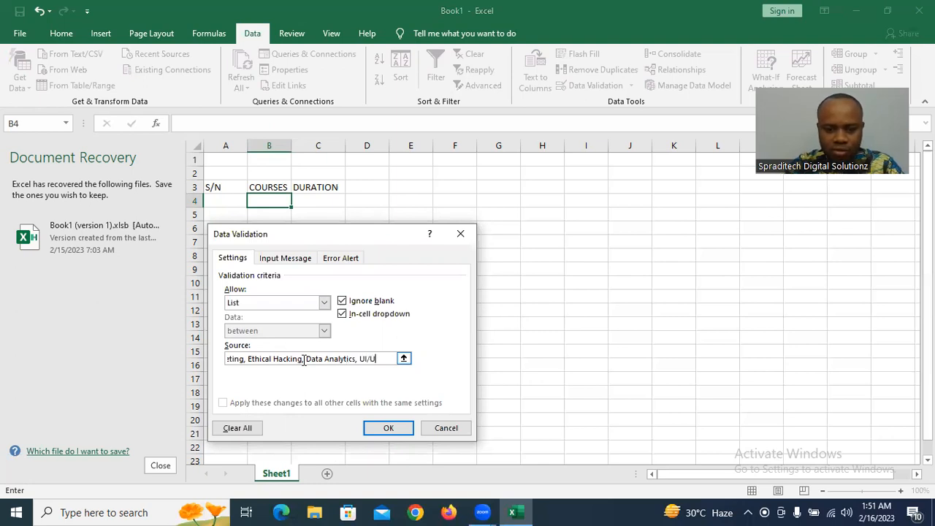
text(X Design)
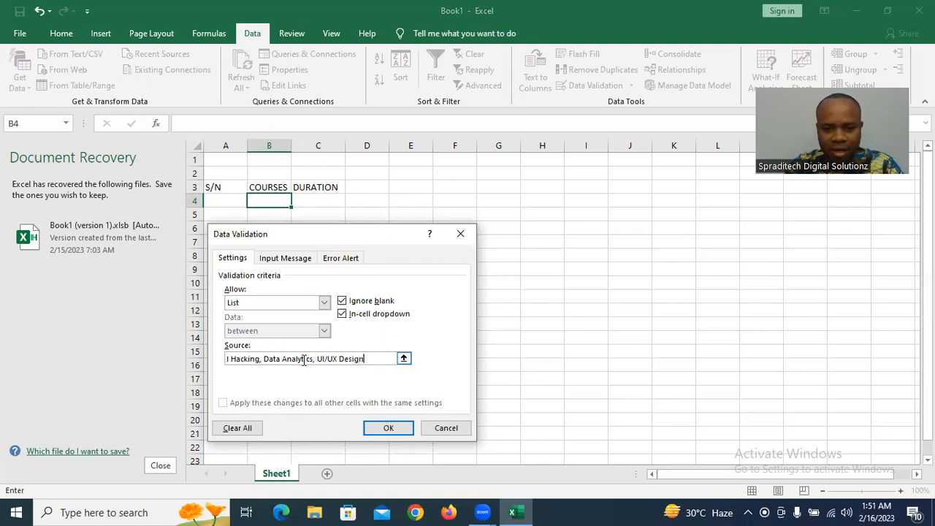
text(, Coding )
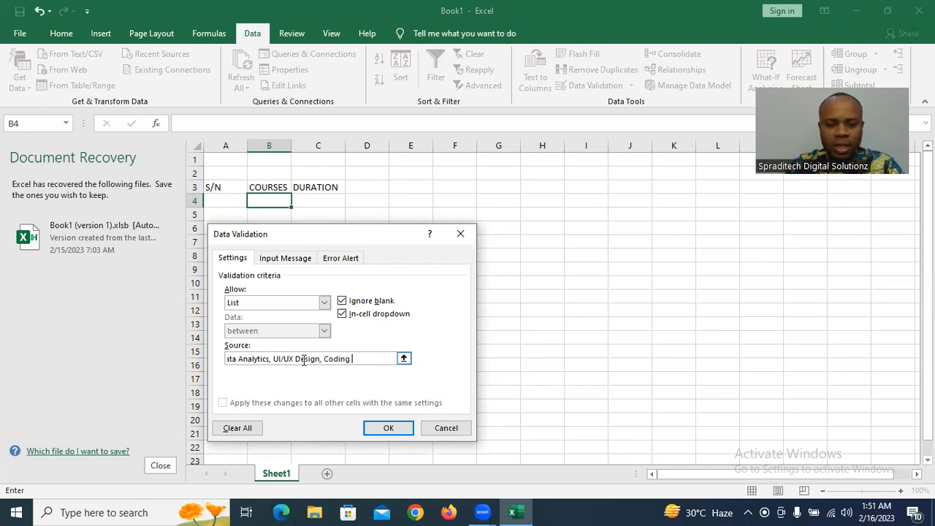
text(&)
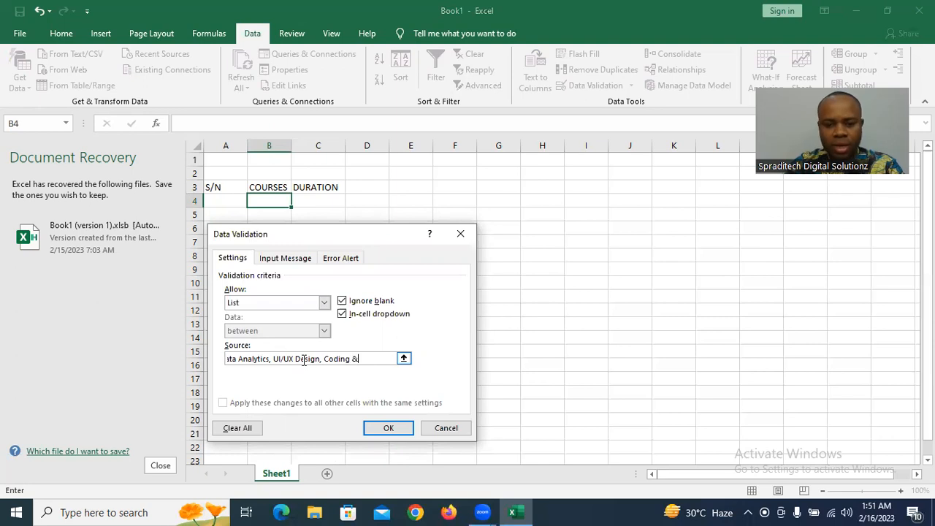
text( Programming)
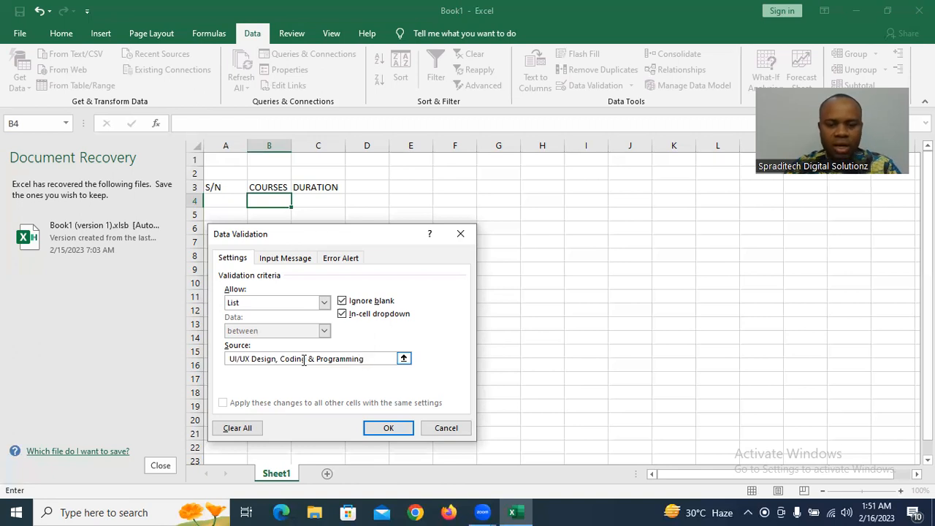
click(390, 429)
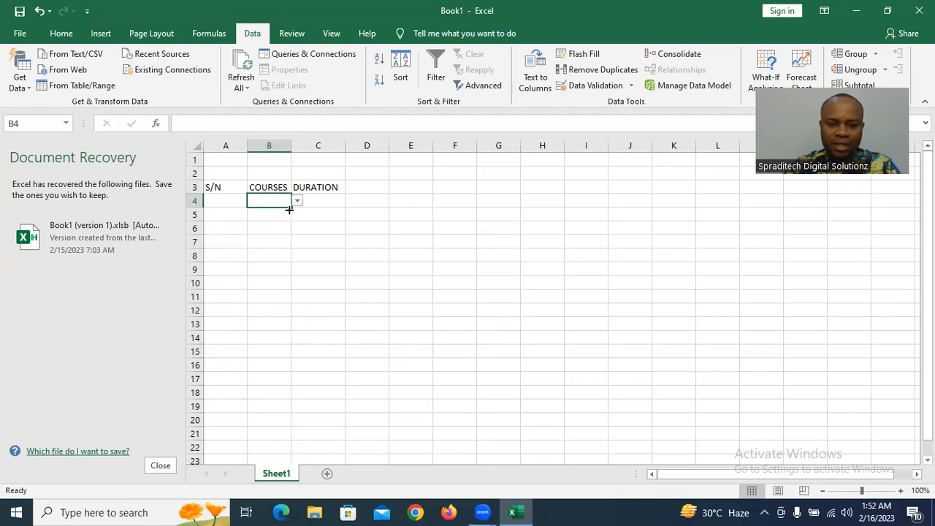
Fill the drop-down validation from cell B4 down to B16 in the COURSES column
drag(289, 209, 284, 372)
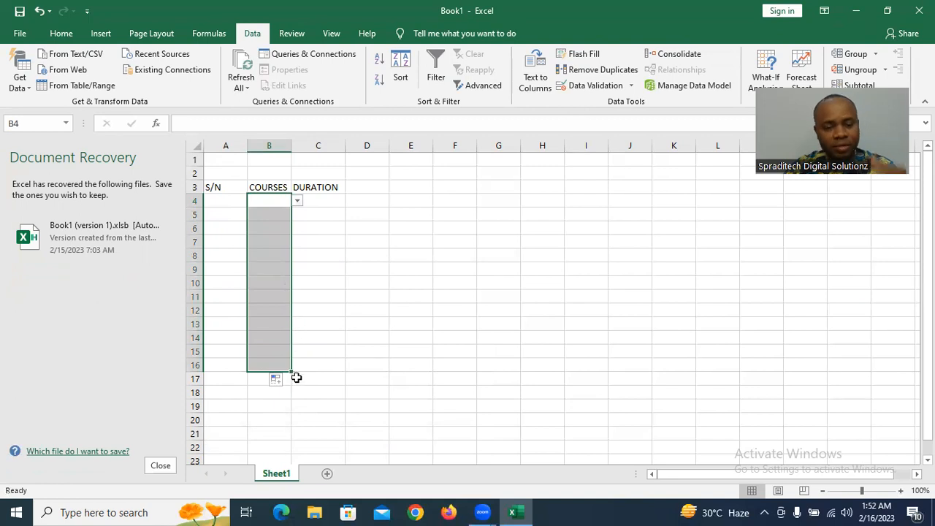
Choose Ethical Hacking from the course drop-down list in cell B4 and widen the COURSES column to fit the entry
click(283, 212)
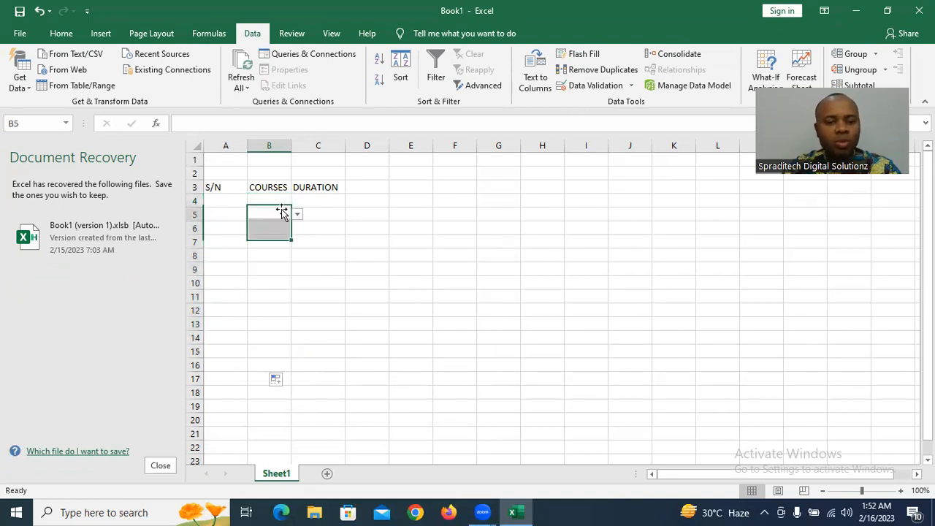
click(279, 199)
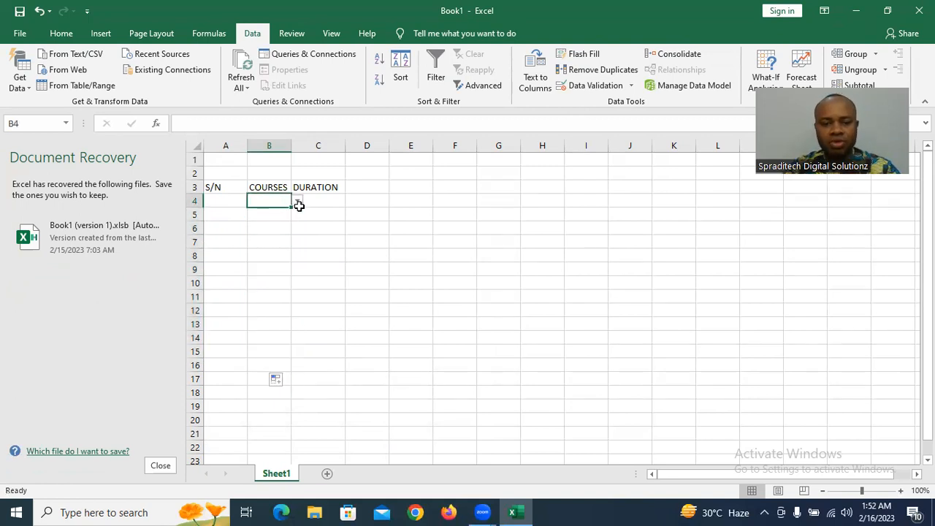
click(293, 195)
click(279, 196)
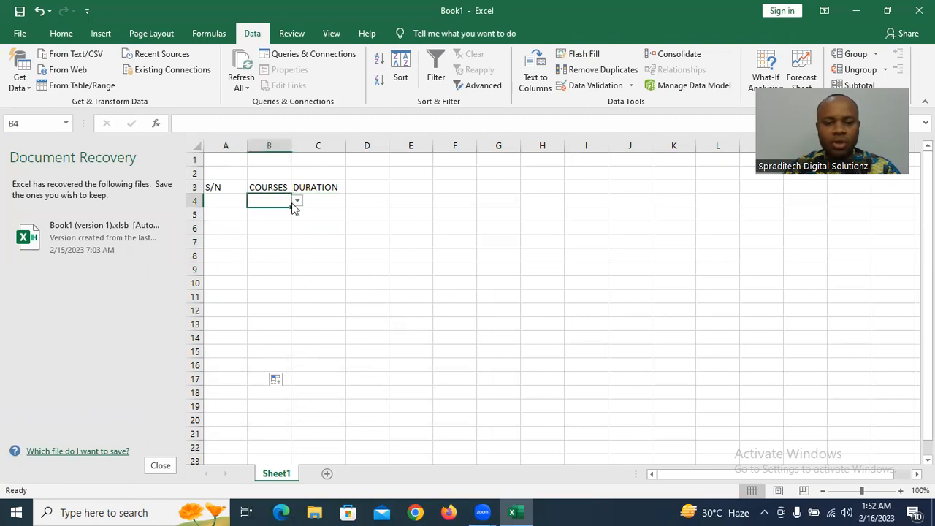
click(270, 212)
click(278, 198)
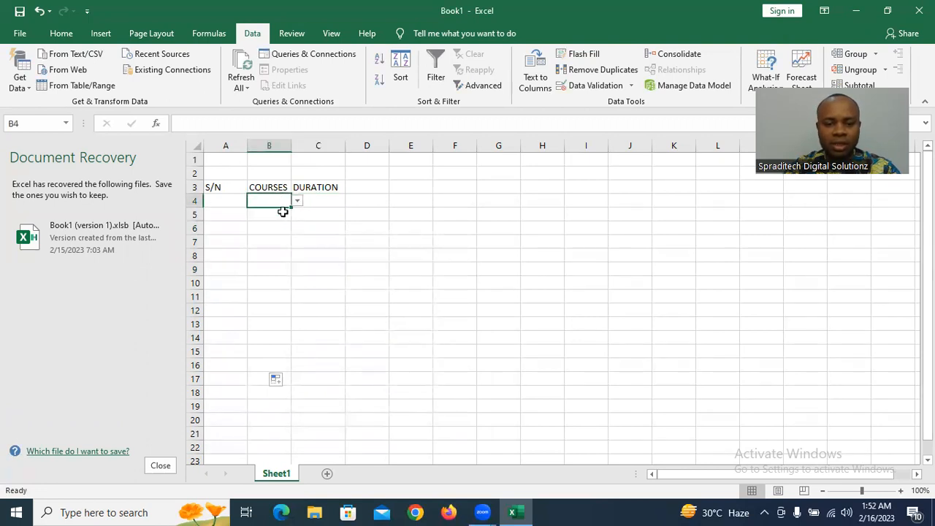
click(298, 201)
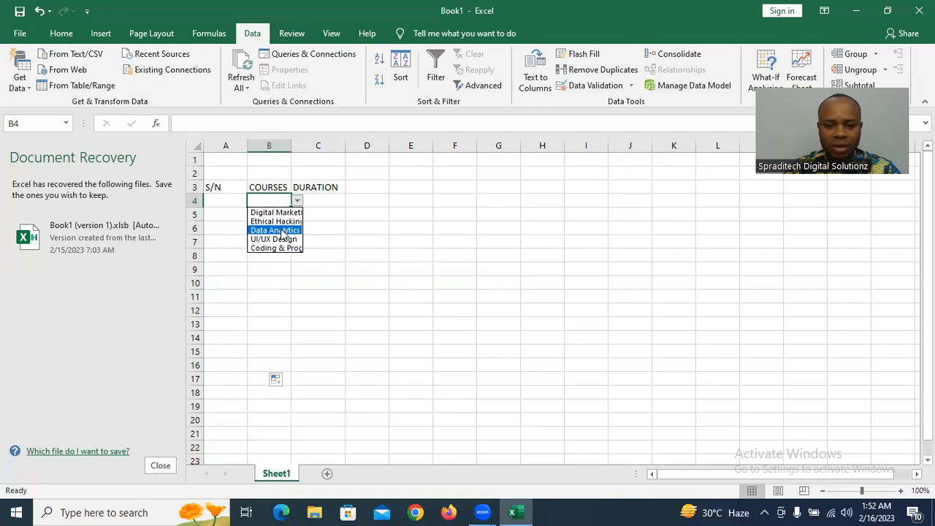
click(277, 222)
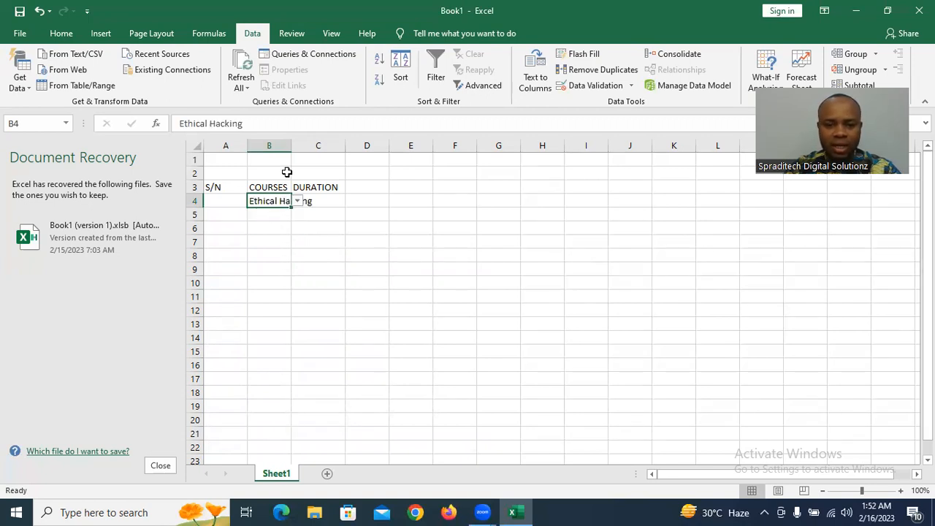
drag(292, 146, 338, 146)
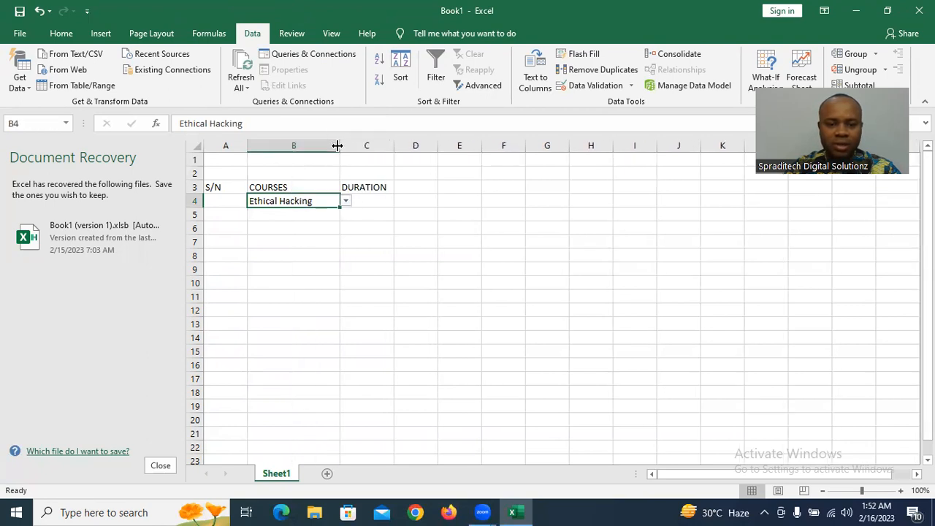
Choose UI/UX Design in cell B5 and Coding & Programming in cell B6 from their course drop-down lists
click(296, 215)
click(346, 214)
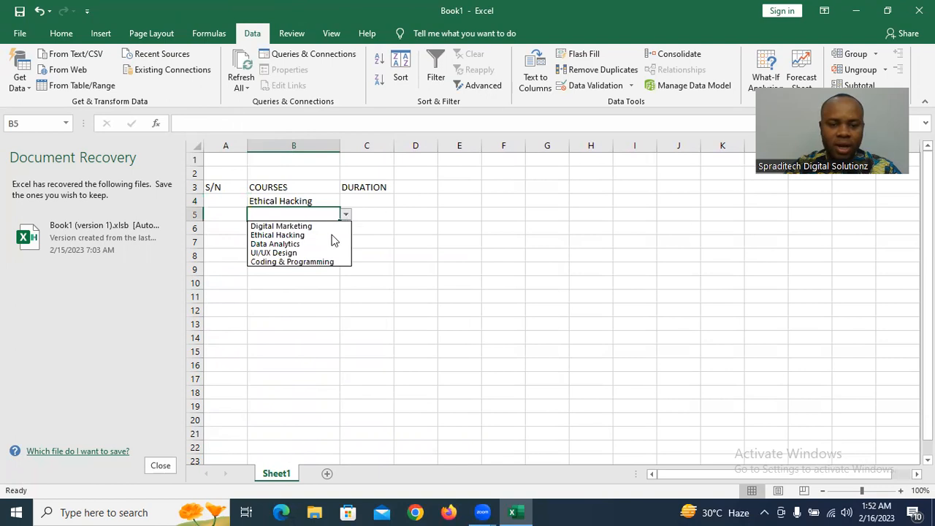
key(Escape)
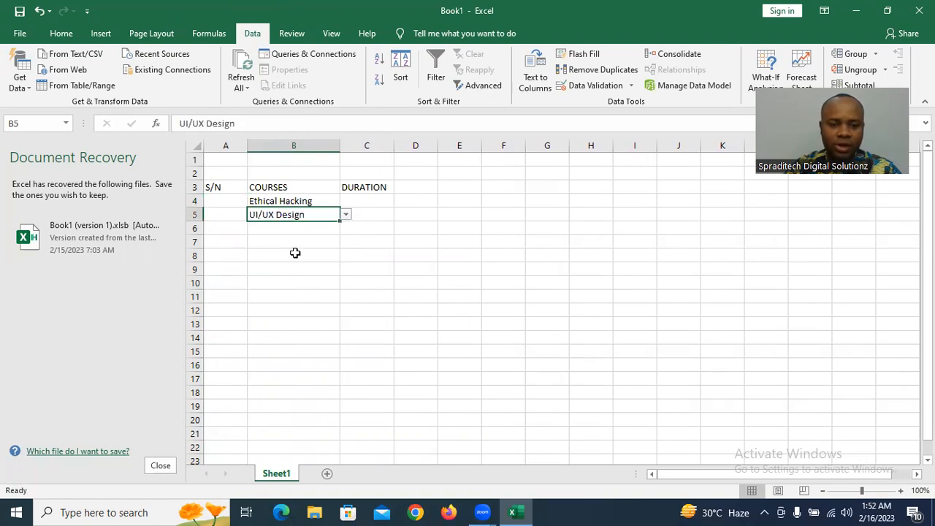
click(299, 225)
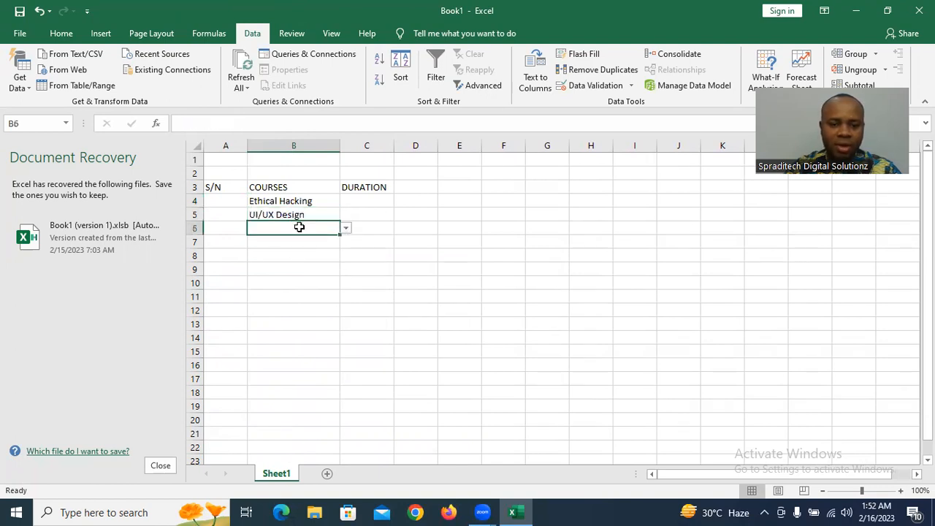
click(346, 229)
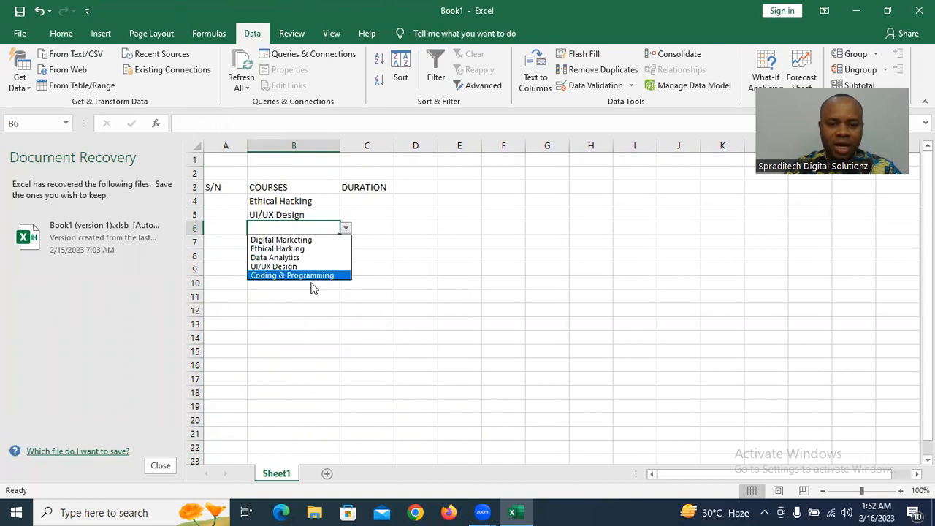
click(311, 275)
Choose Digital Marketing in cell B7 and Data Analytics in cell B8 from their course drop-down lists
click(329, 245)
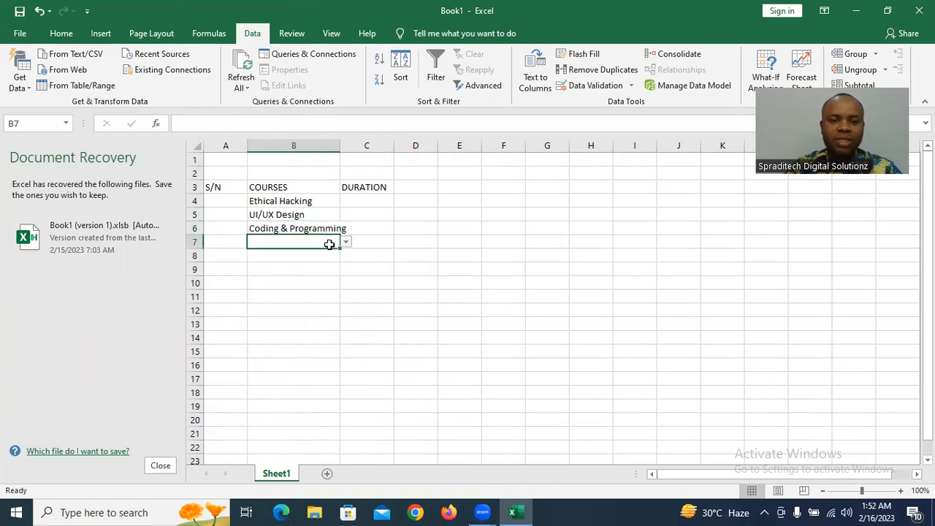
click(346, 242)
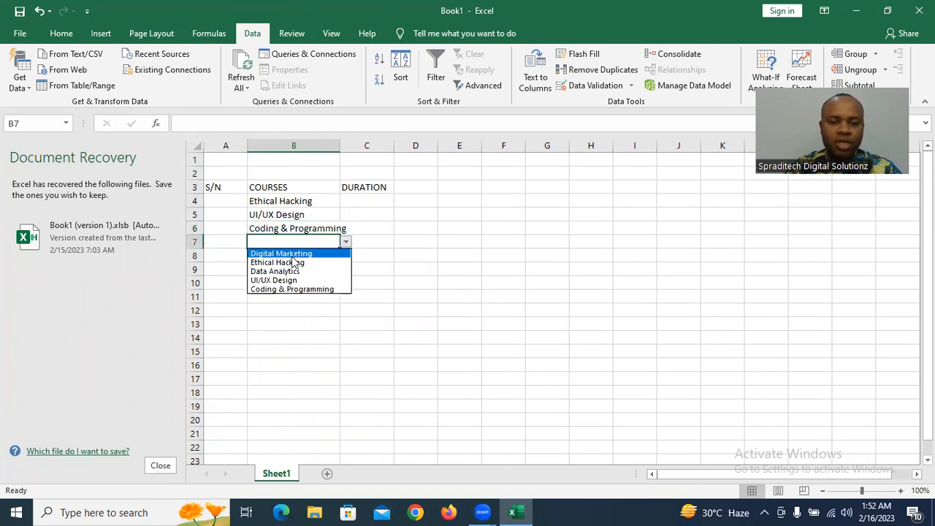
click(293, 253)
click(322, 258)
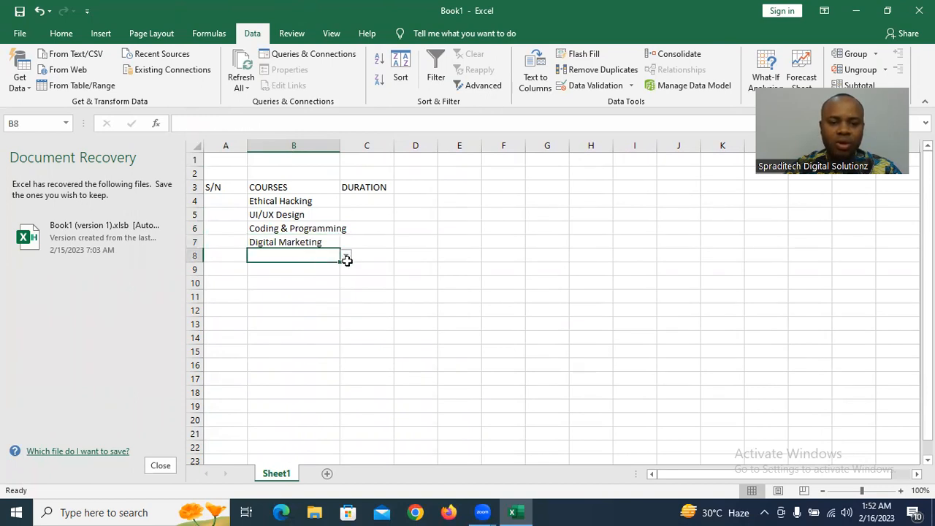
click(345, 256)
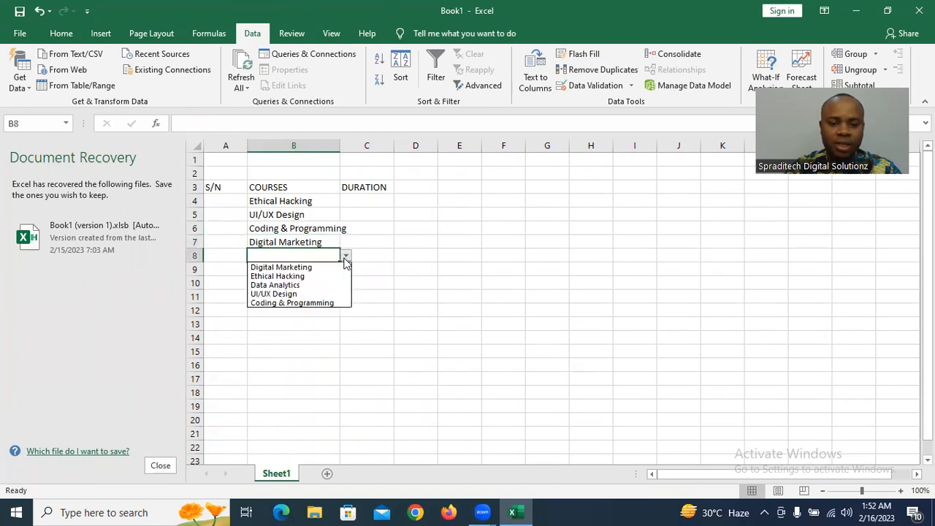
click(322, 286)
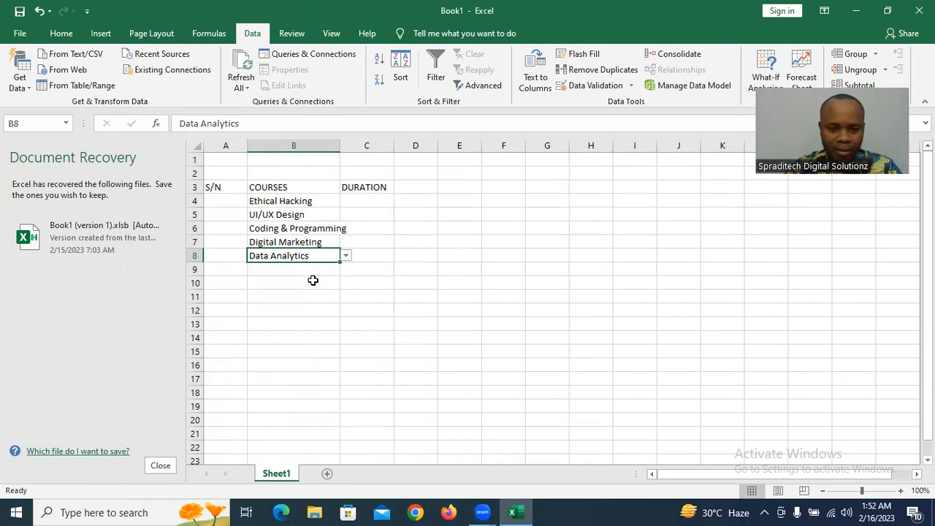
click(312, 280)
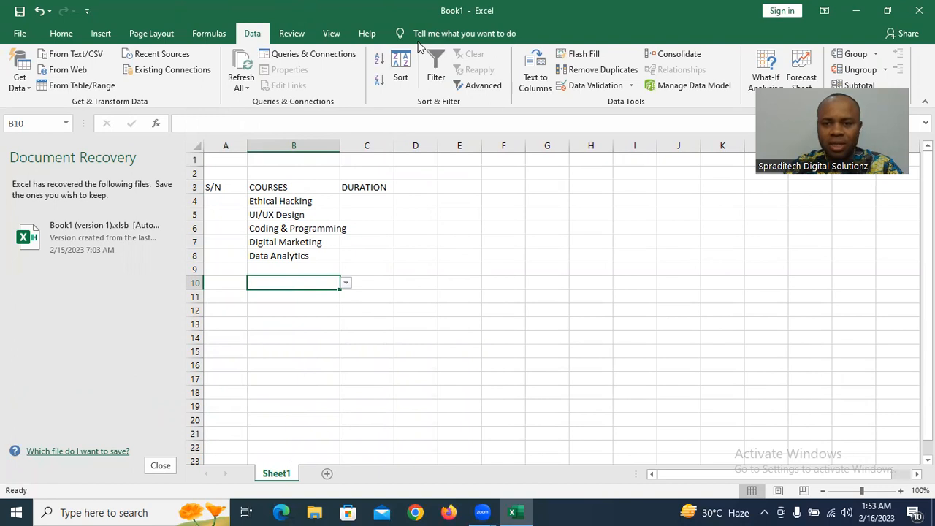
click(418, 44)
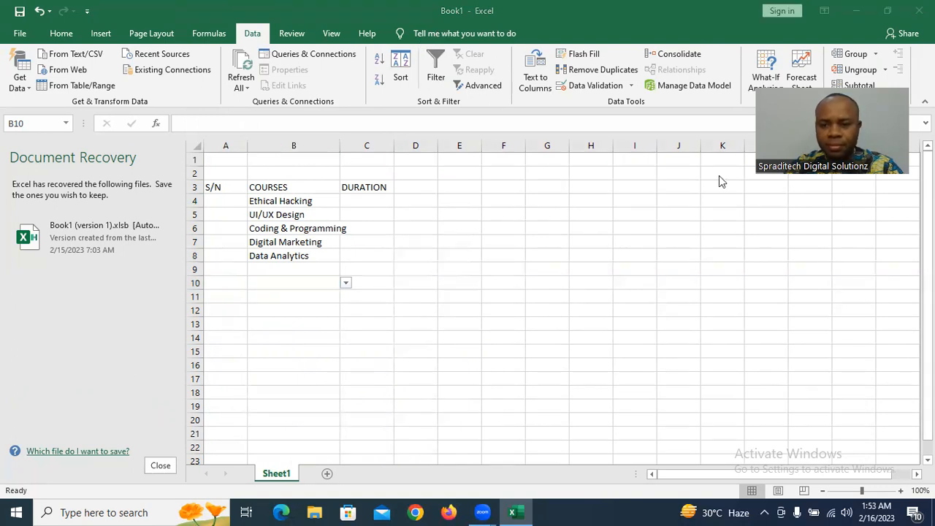